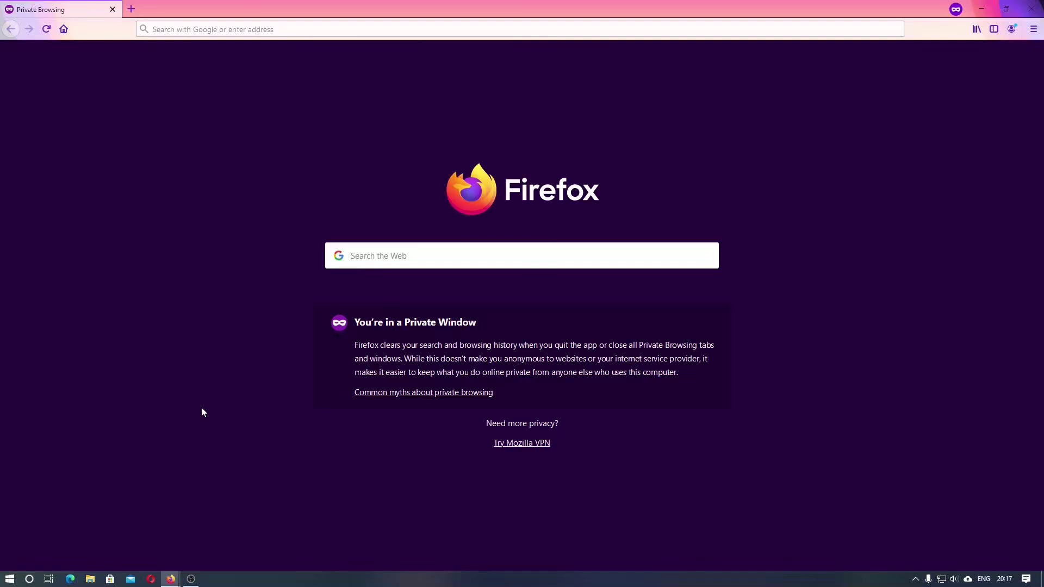
Step: Search the web for 'update microsoft office 2013 sp 1'
left_click(446, 262)
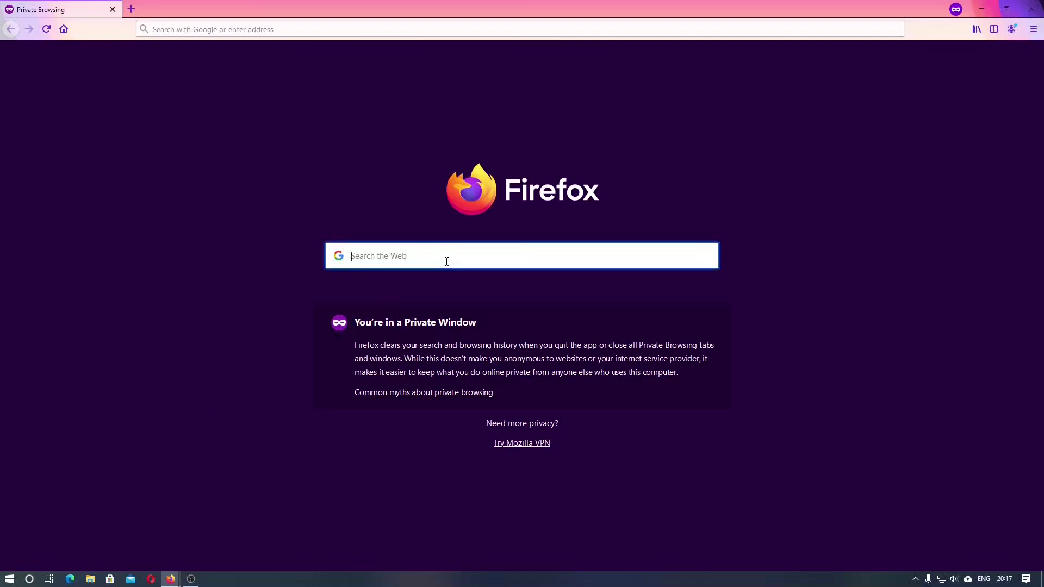
type("upd")
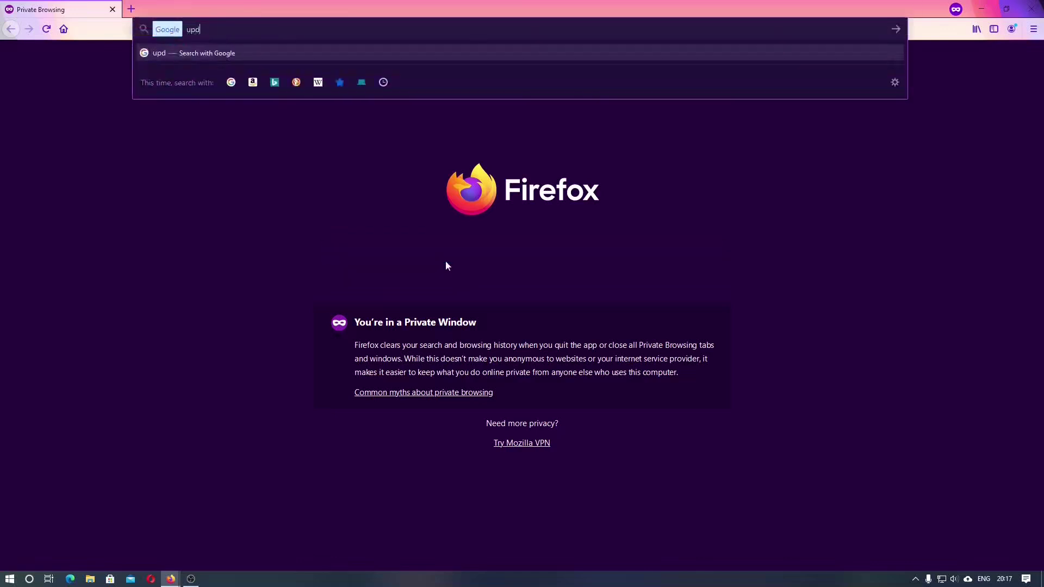
type("ate microsoft offi")
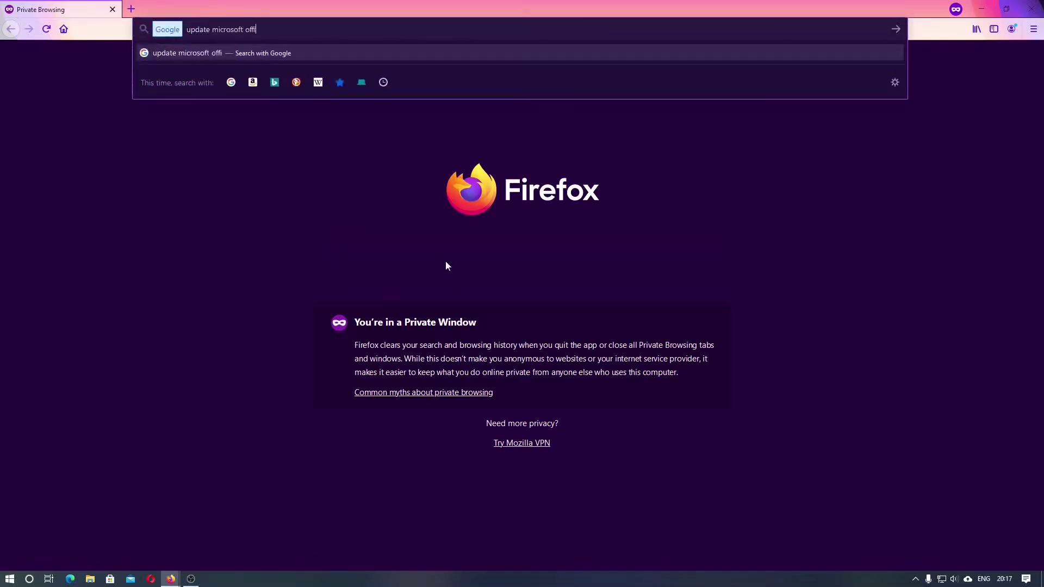
type("ce 2013 ")
type("sp 1")
key("Return")
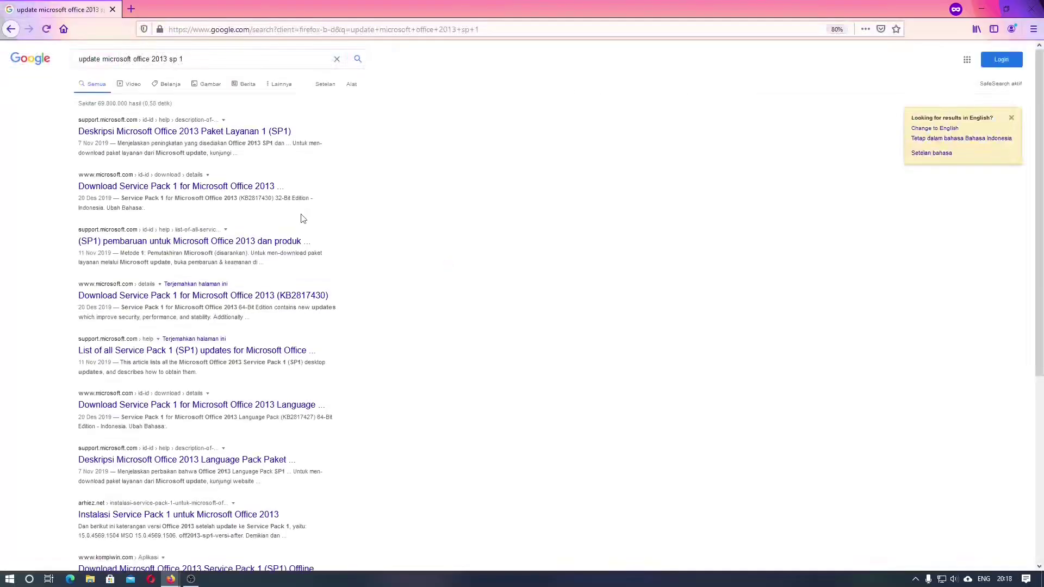
Step: Open the 'Download Service Pack 1 for Microsoft Office 2013' result in a new tab and view it
middle_click(244, 191)
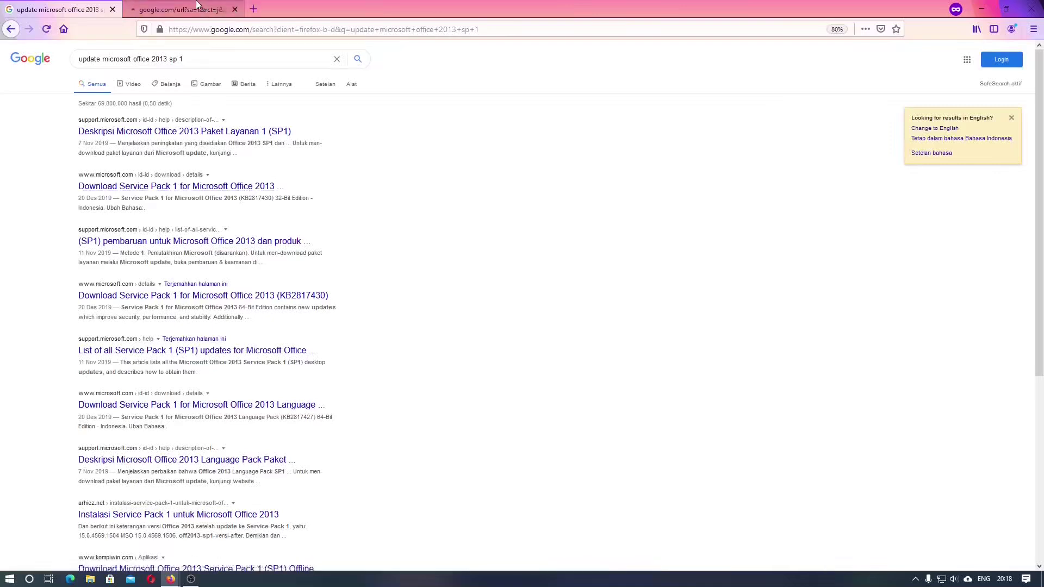
left_click(198, 6)
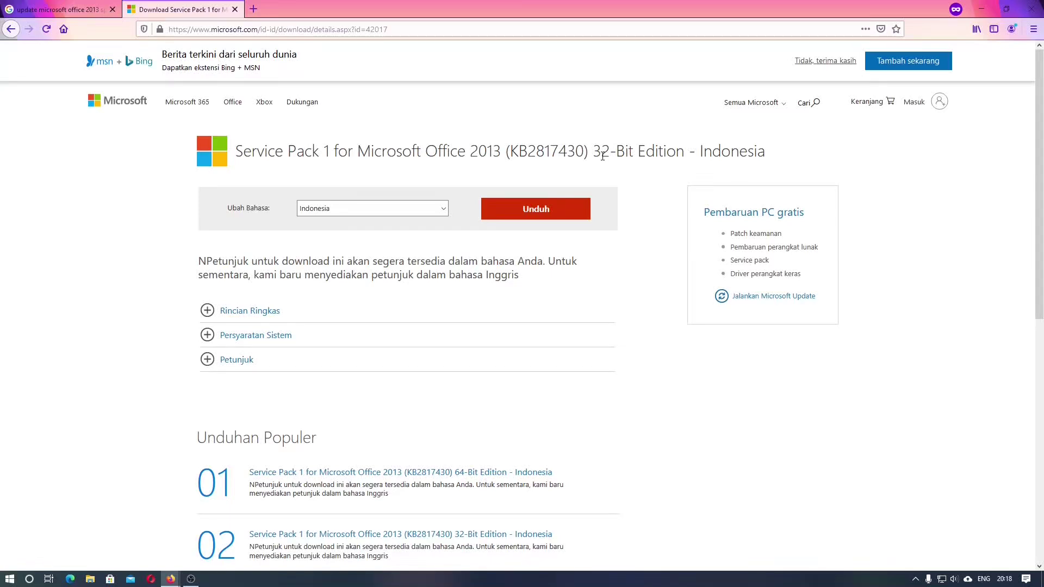
Step: Go to the Service Pack 1 (KB2817430) 64-Bit Edition page from the Unduhan Populer list
scroll(602, 157, "down", 2)
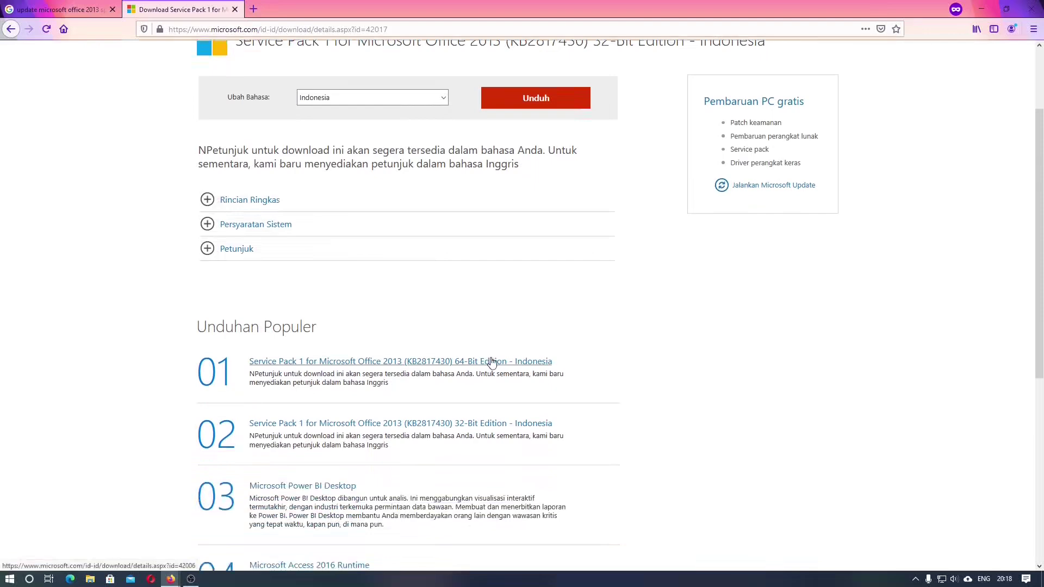
left_click(491, 362)
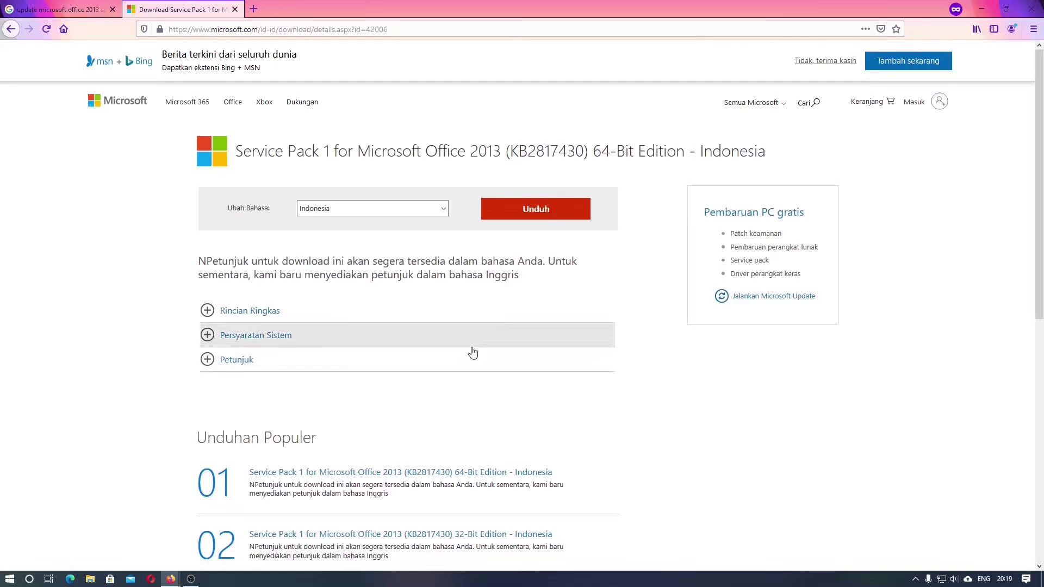
Step: Expand Rincian Ringkas (version 1.0, 799.9 MB) and browse the Ubah Bahasa language list
left_click(460, 319)
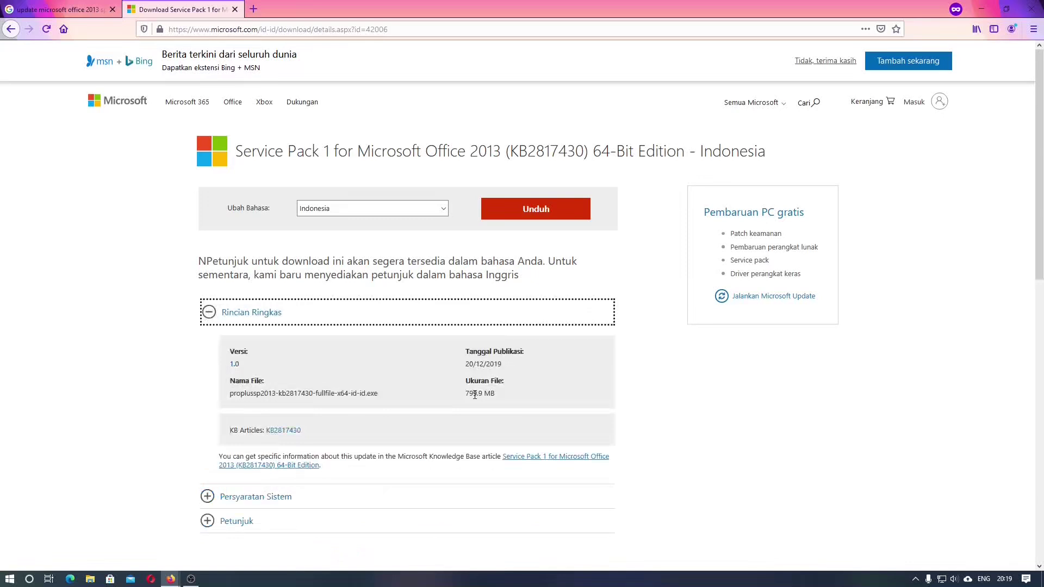
key("Tab")
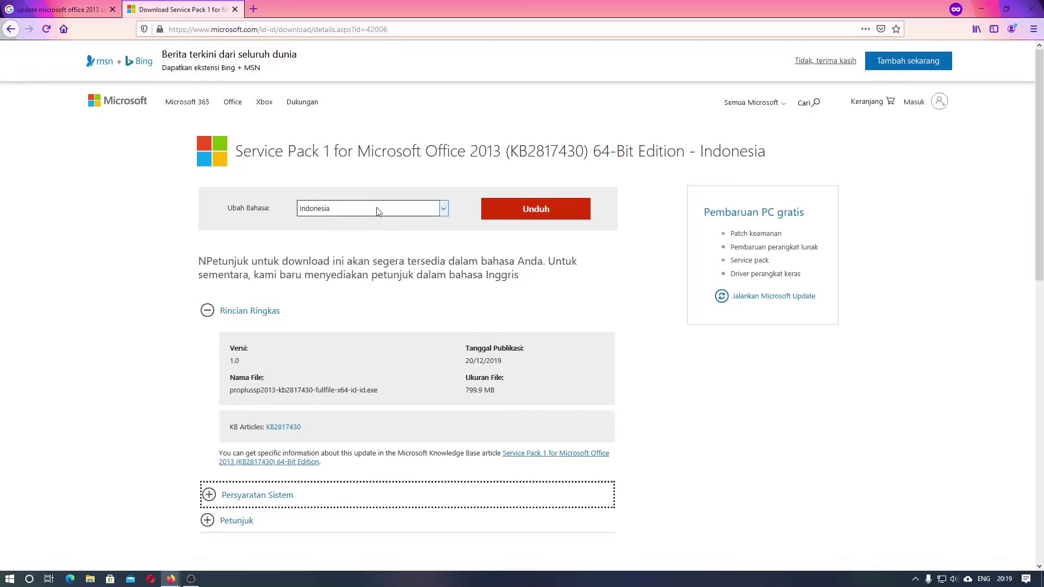
left_click(379, 211)
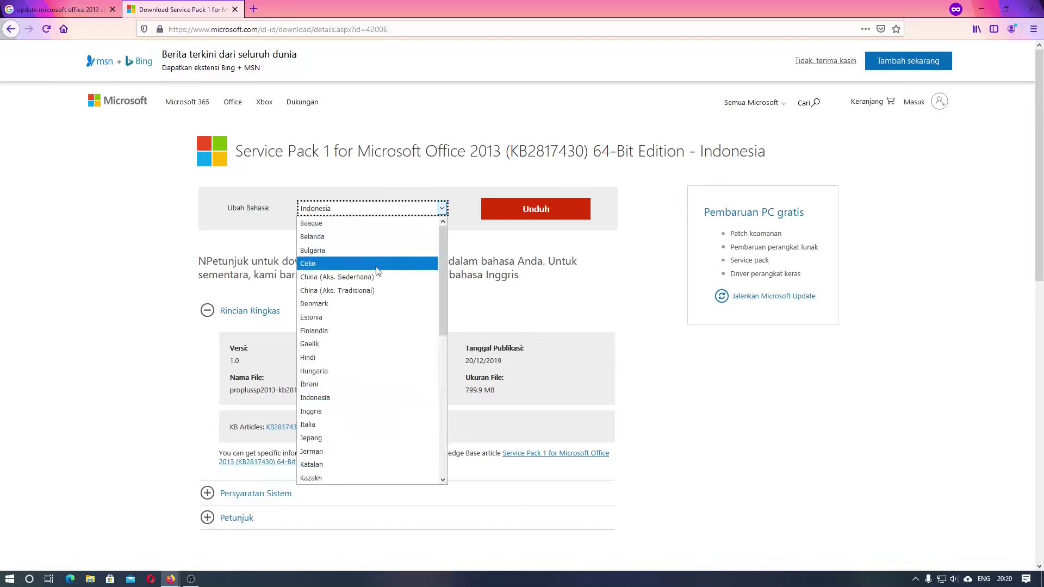
scroll(379, 270, "down", 1)
scroll(378, 270, "down", 1)
scroll(379, 270, "down", 1)
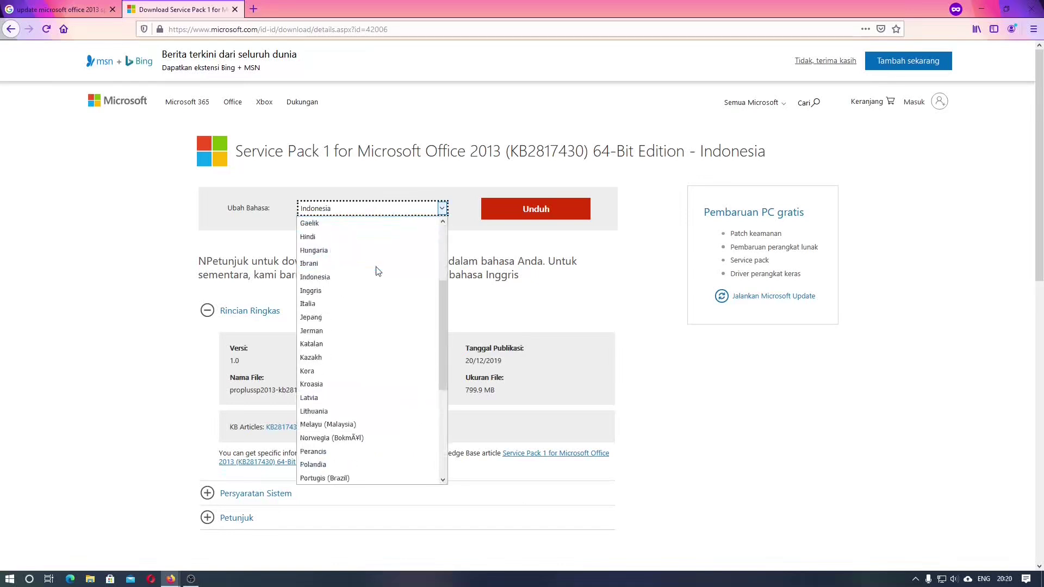
scroll(379, 270, "down", 1)
Step: Choose Inggris (English) as the download language
left_click(378, 251)
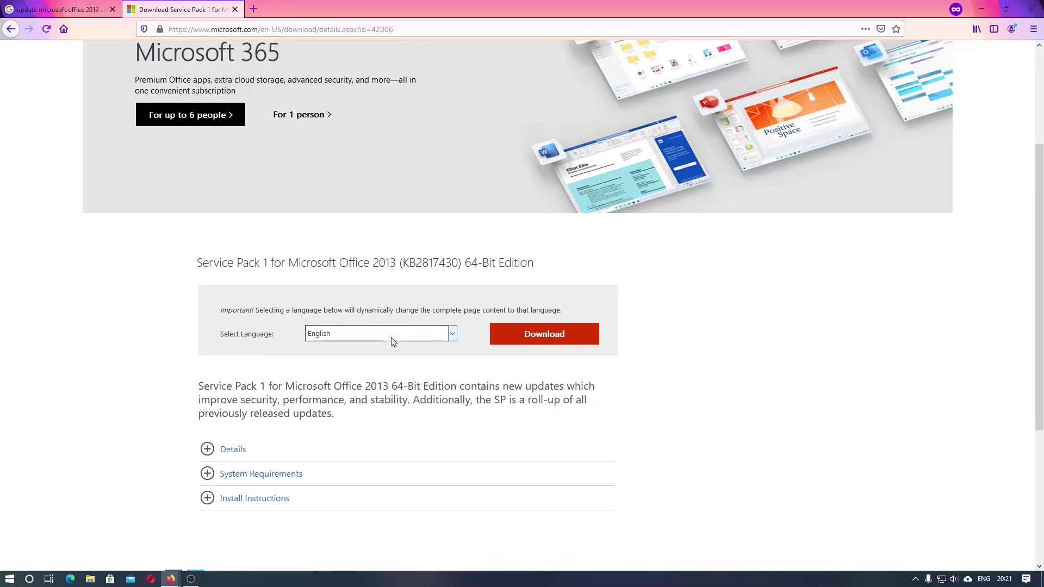
Step: Download and save the 64-bit Service Pack 1 installer, then check its progress in the downloads list
left_click(536, 341)
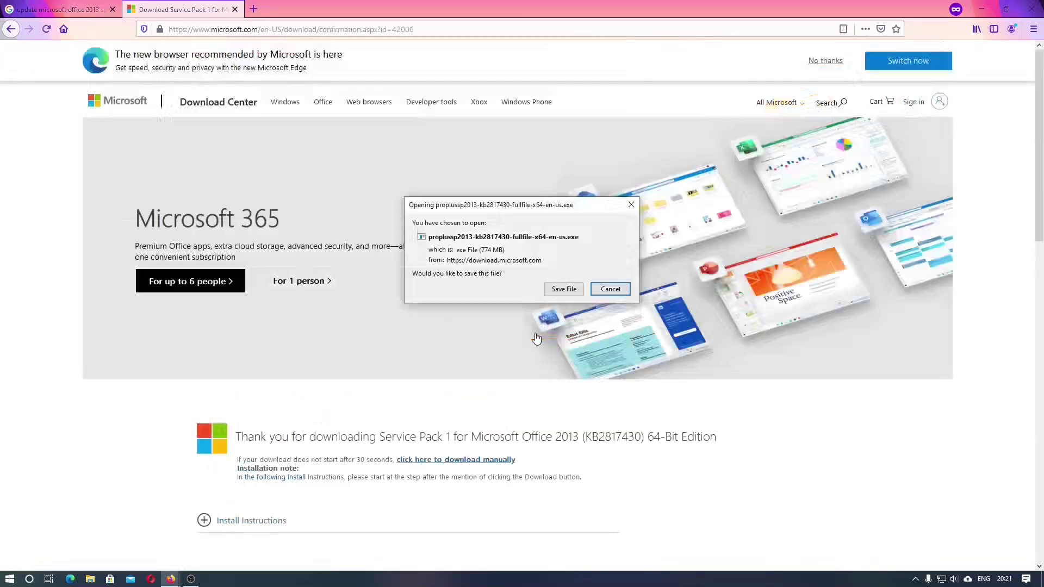
left_click(556, 288)
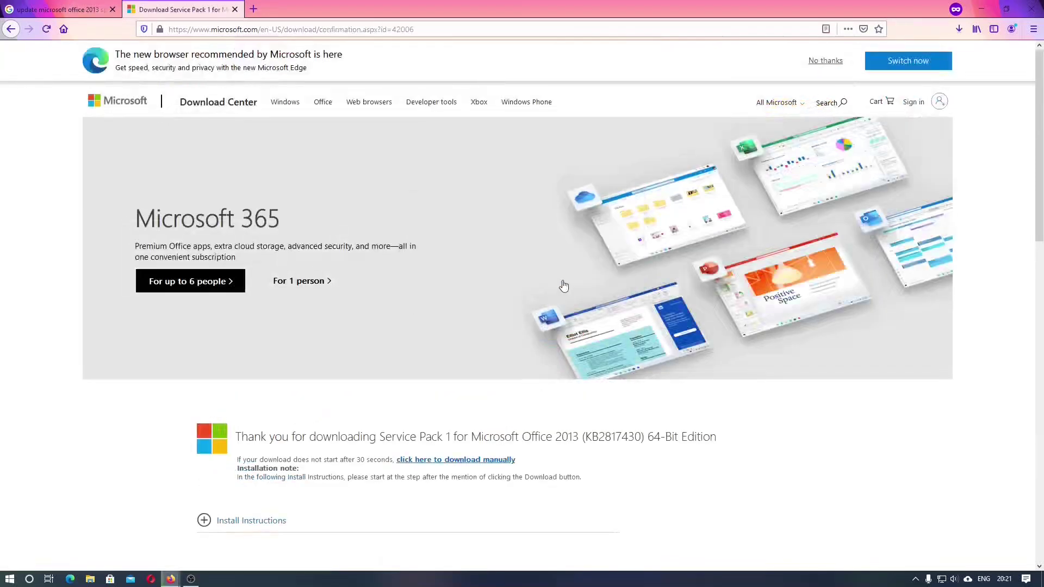
left_click(958, 31)
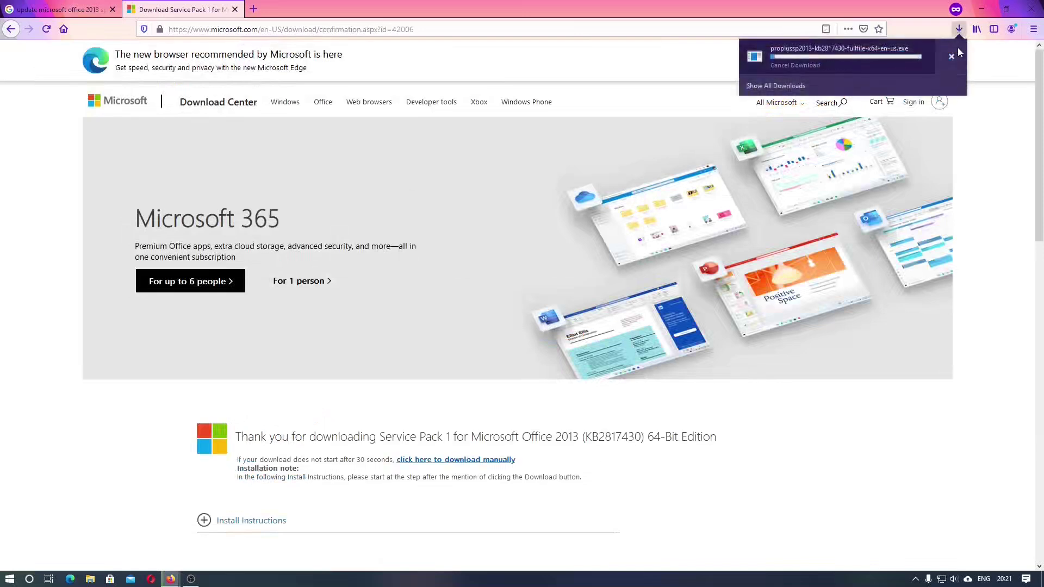
left_click(957, 55)
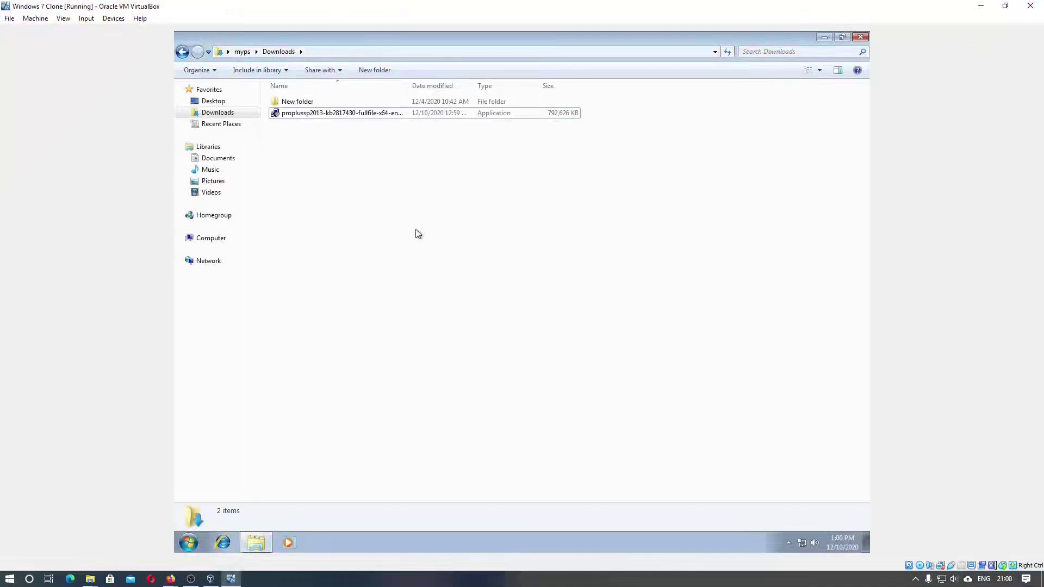
Step: Launch Word 2013 and confirm in About Word that it is version 15.0.4420.1017 64-bit
left_click(188, 542)
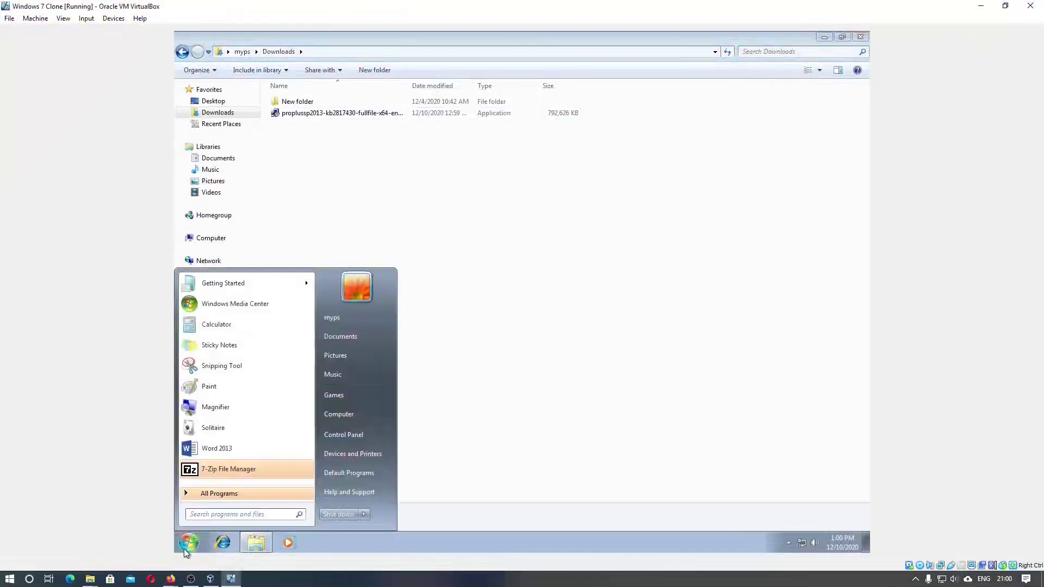
left_click(220, 448)
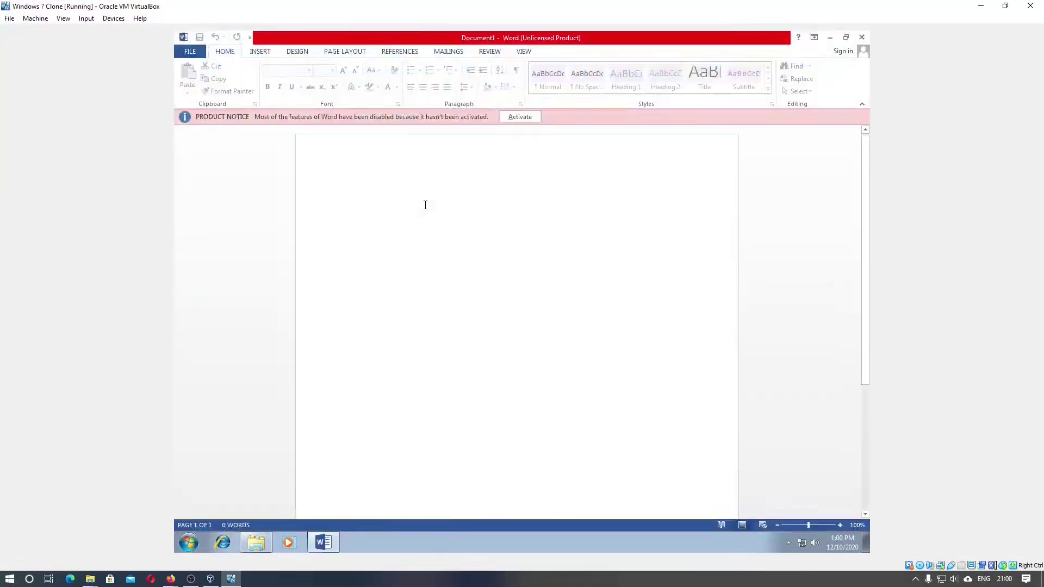
left_click(190, 52)
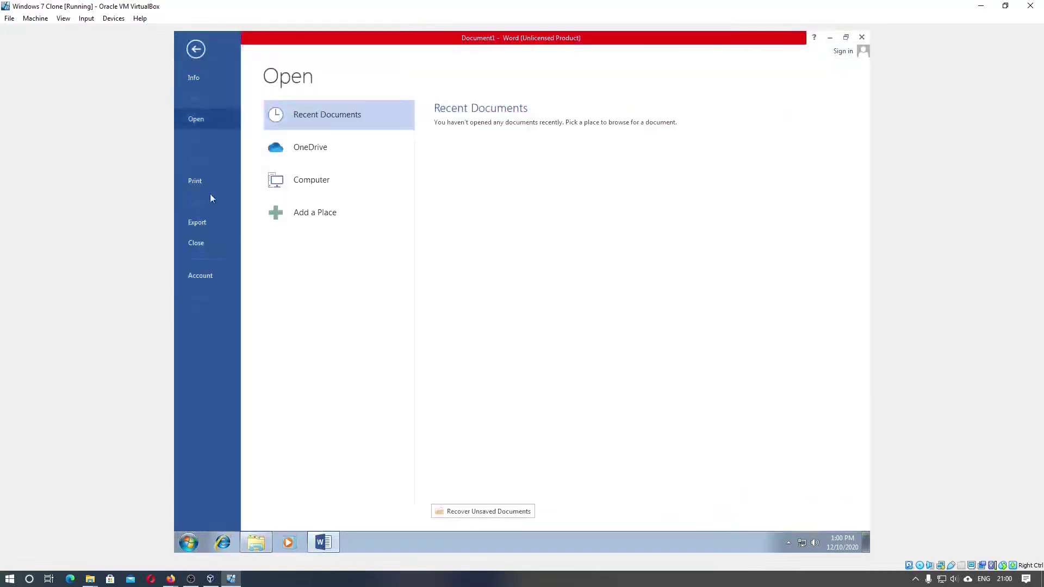
left_click(214, 282)
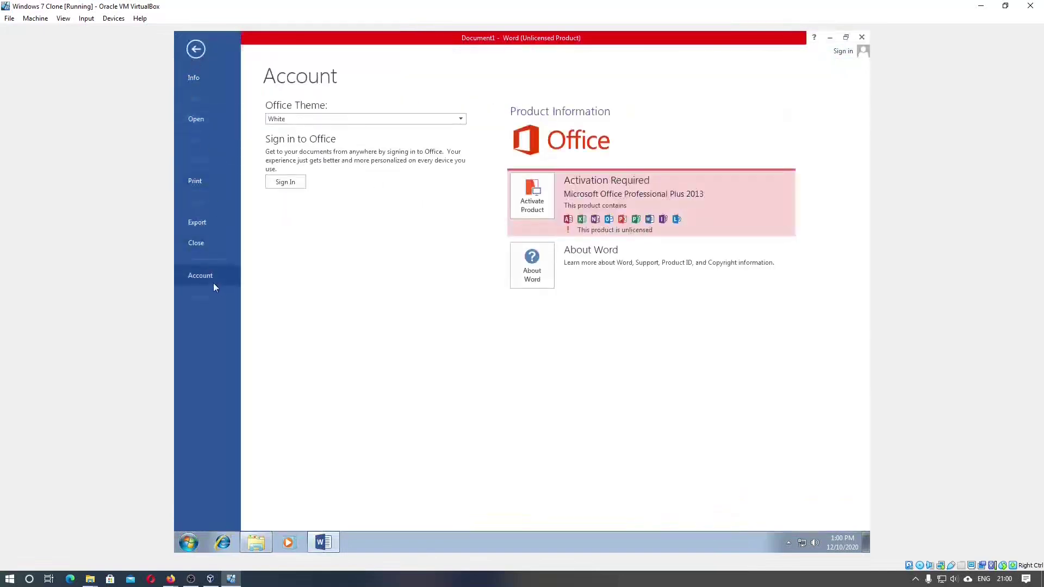
left_click(536, 260)
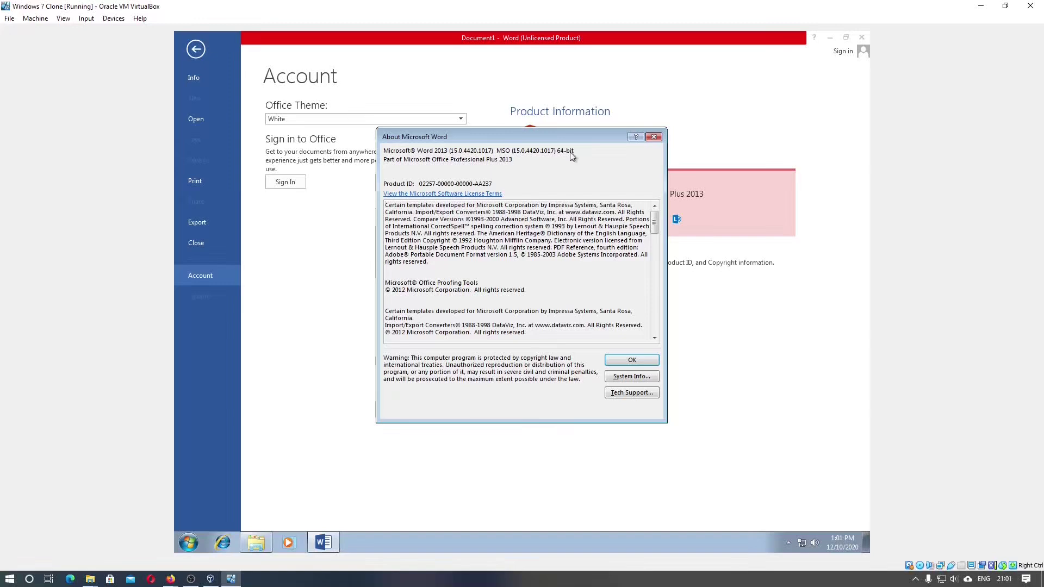
left_click(631, 360)
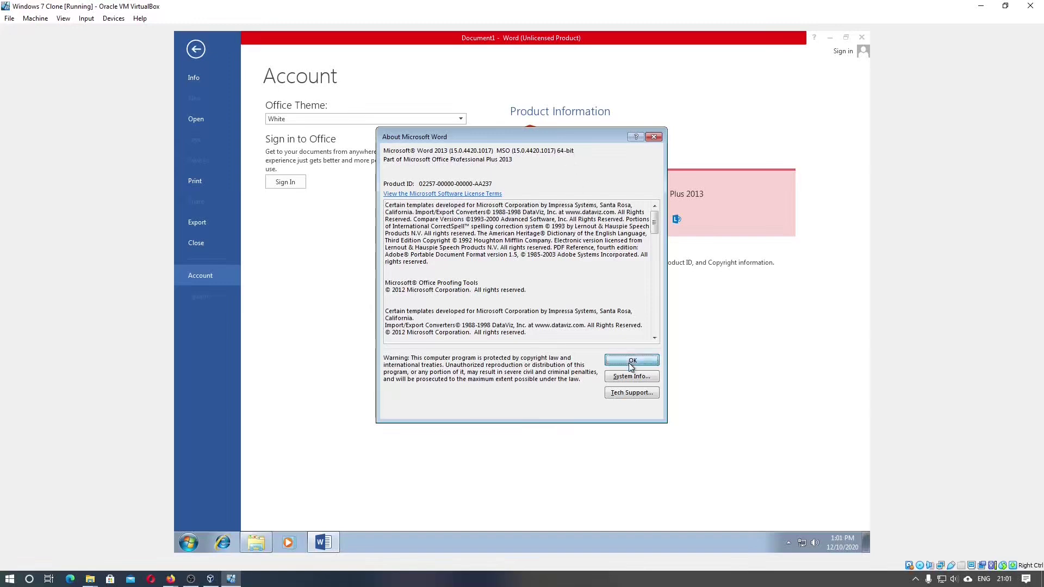
Step: Close Word, run the proplussp2013 installer from Downloads, approve UAC and accept the license terms
left_click(859, 36)
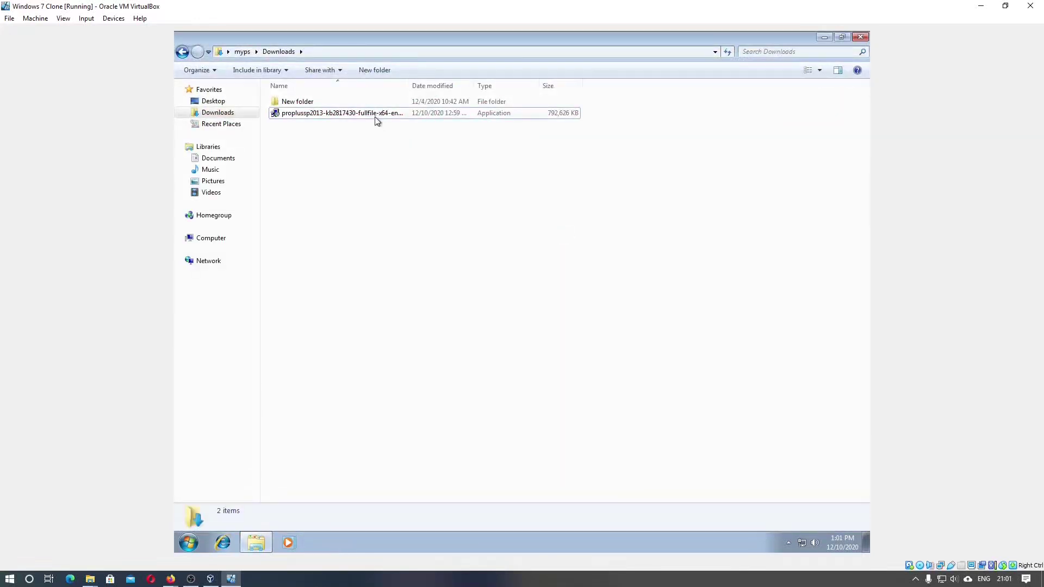
double_click(376, 115)
left_click(375, 115)
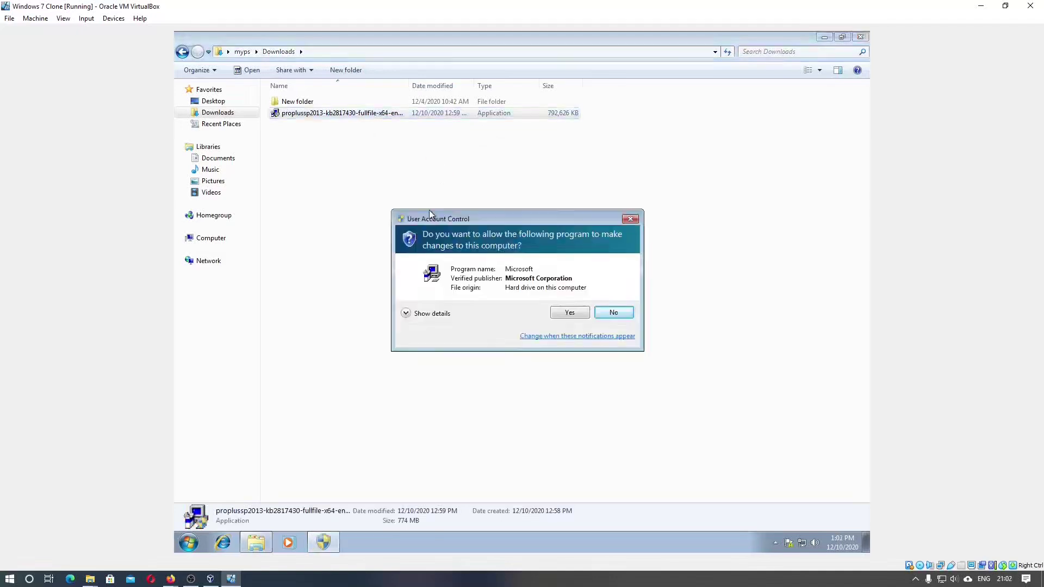
left_click(569, 313)
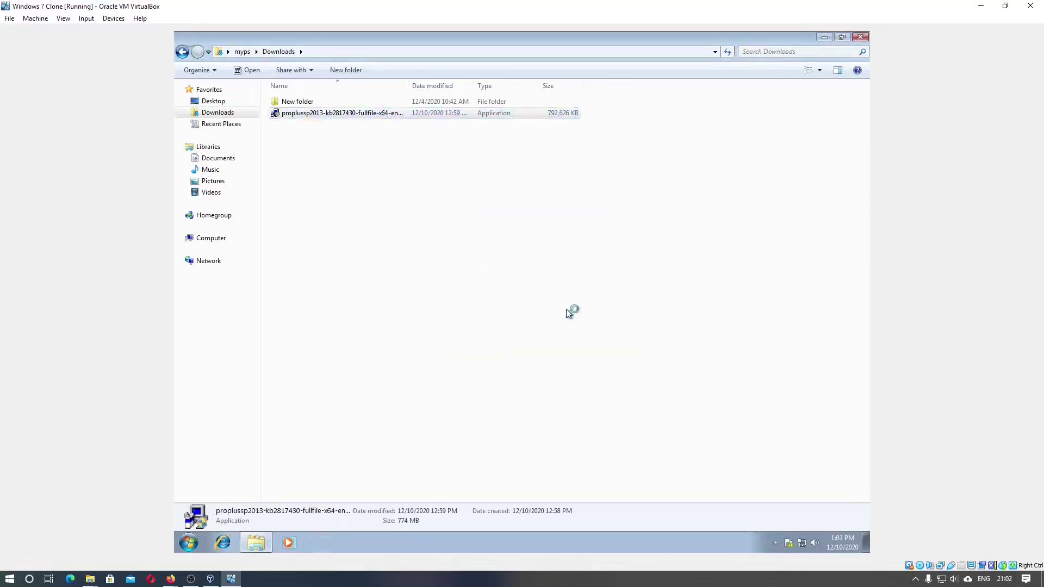
left_click(326, 393)
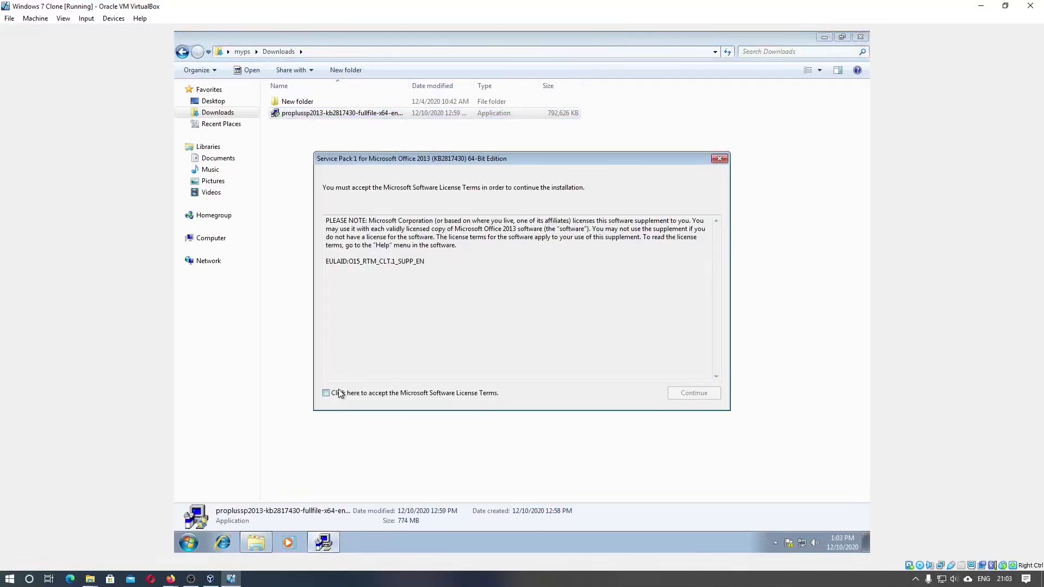
left_click(688, 395)
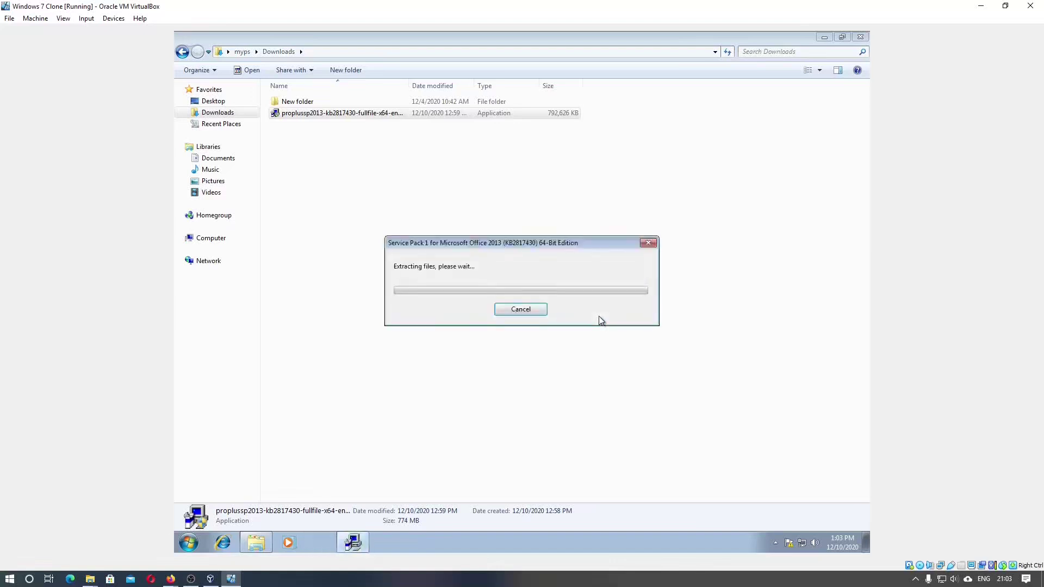
Step: Deselect the installer file in Explorer while the SP1 installer detects which files need updating
left_click(381, 481)
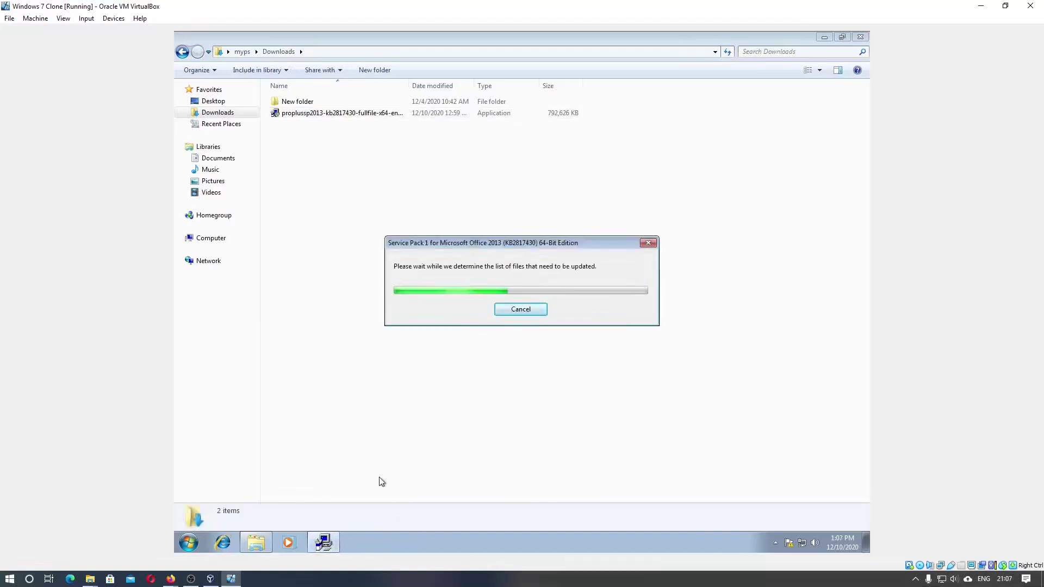